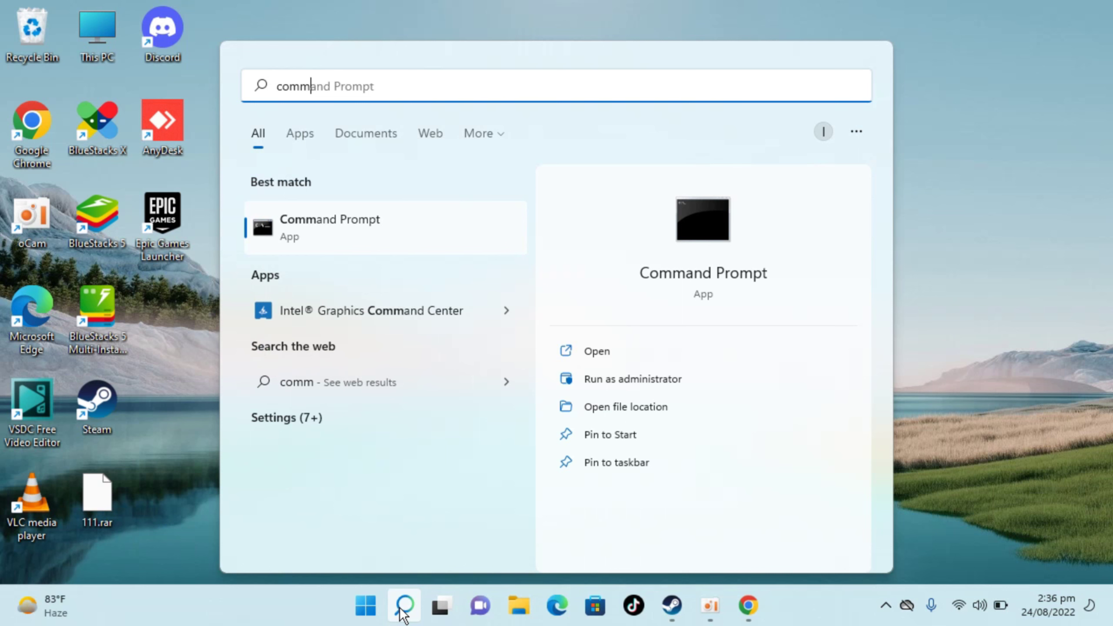
- Open Command Prompt and check for an existing Python installation with python --version
left_click(343, 219)
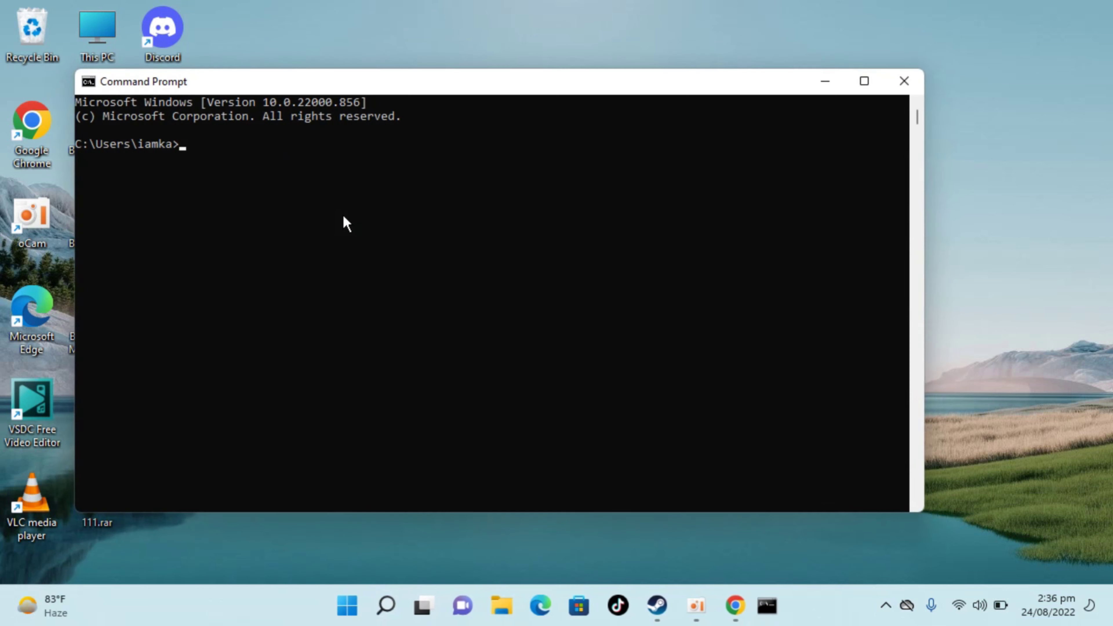
type("p")
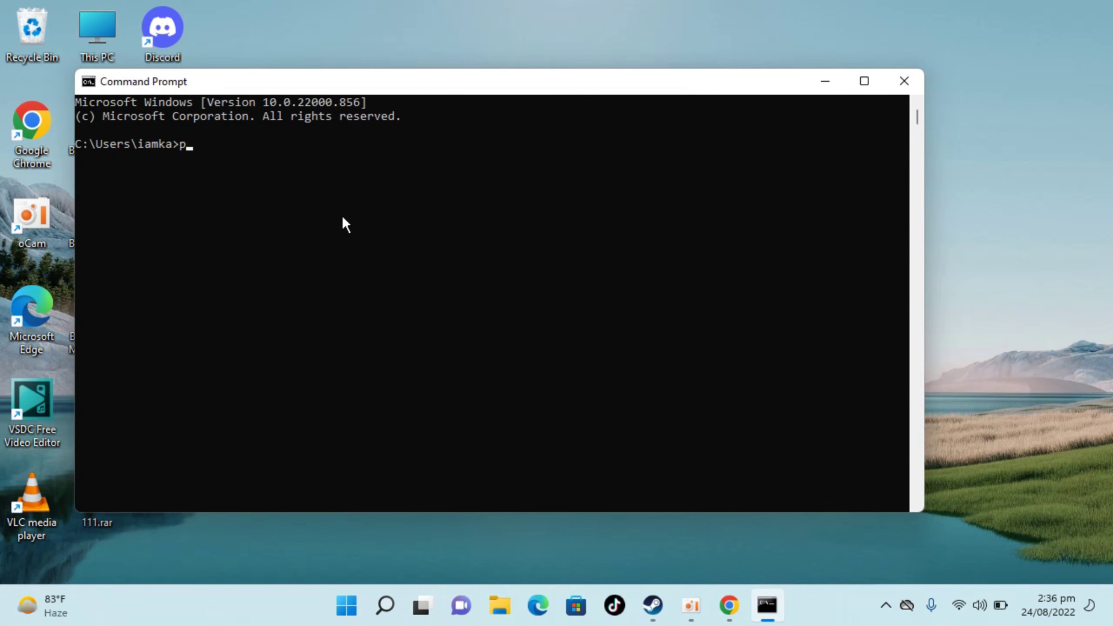
type("ython --version")
key("Return")
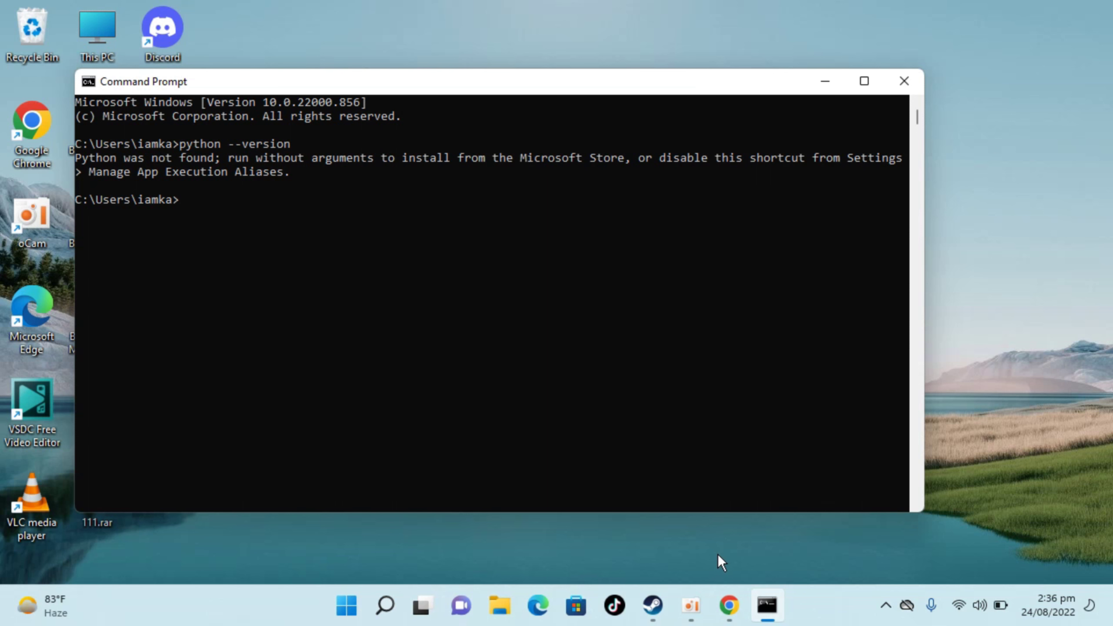
- Switch to Chrome and search Google for "python 3.10" in a new tab
left_click(730, 613)
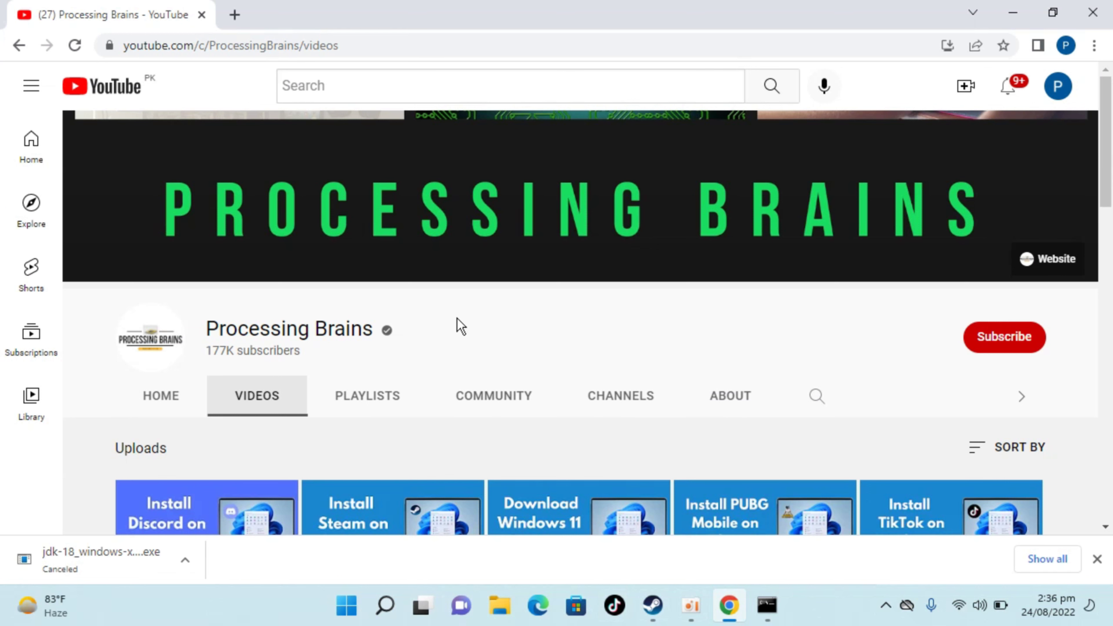
left_click(235, 15)
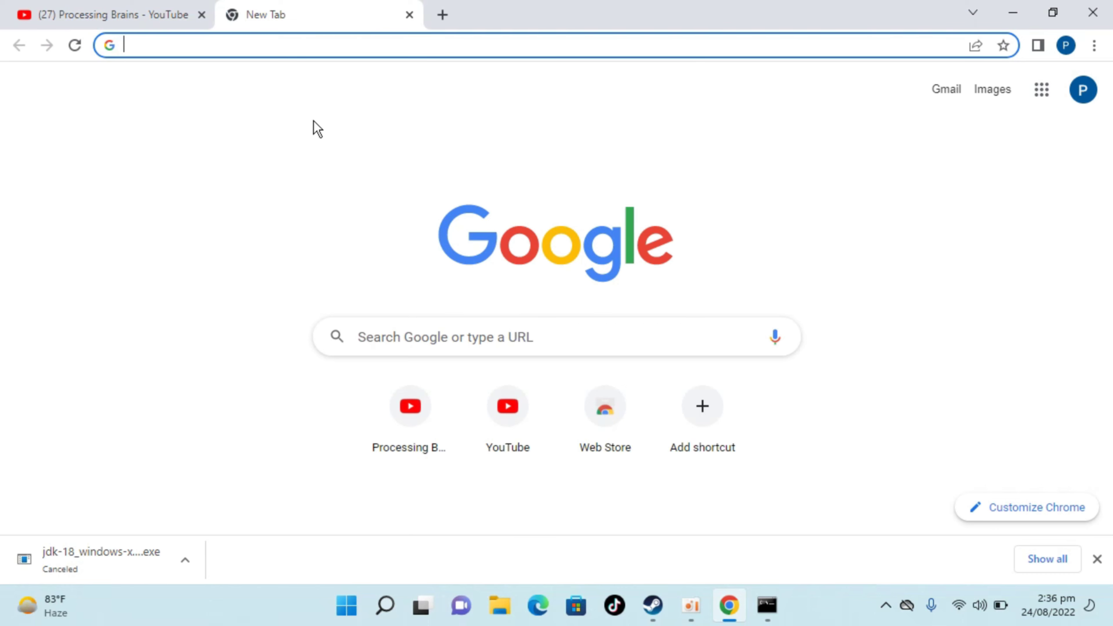
type("python ")
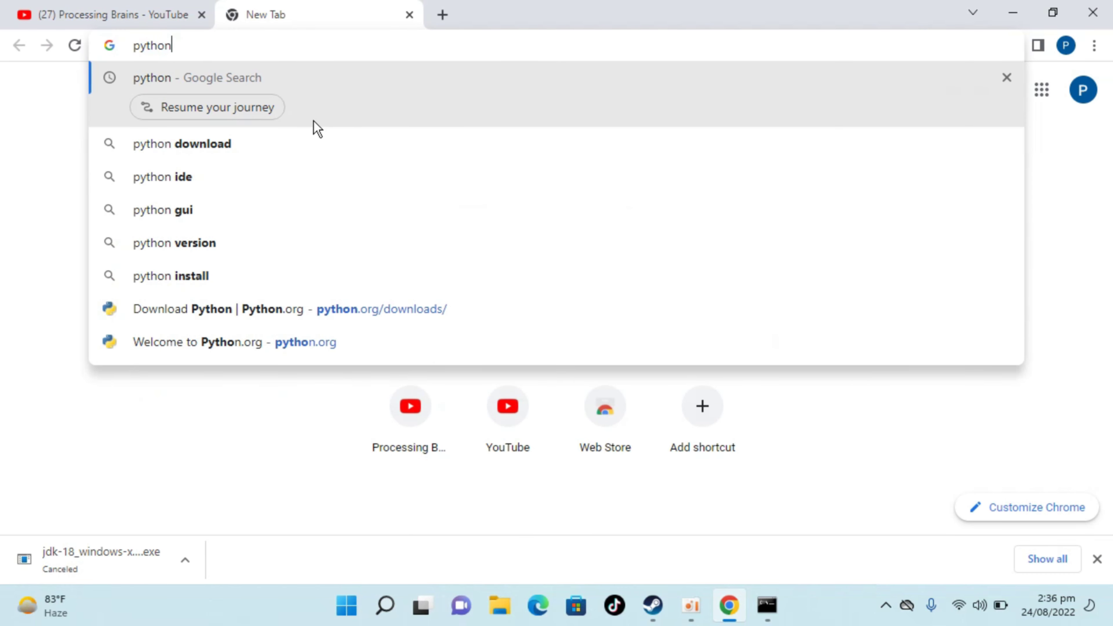
type("3.10")
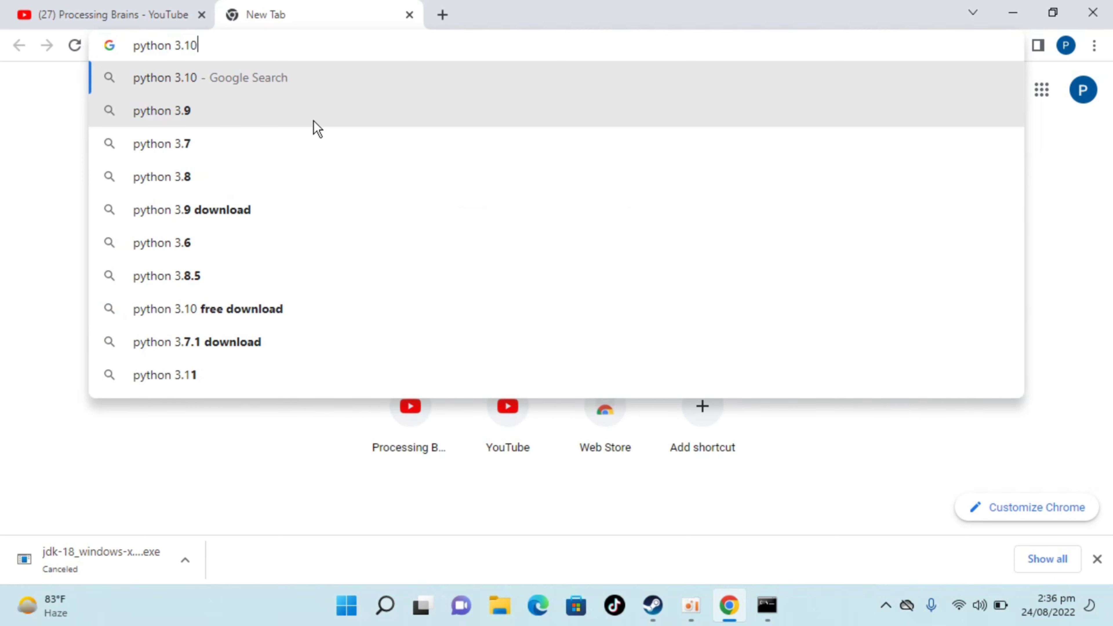
key("Return")
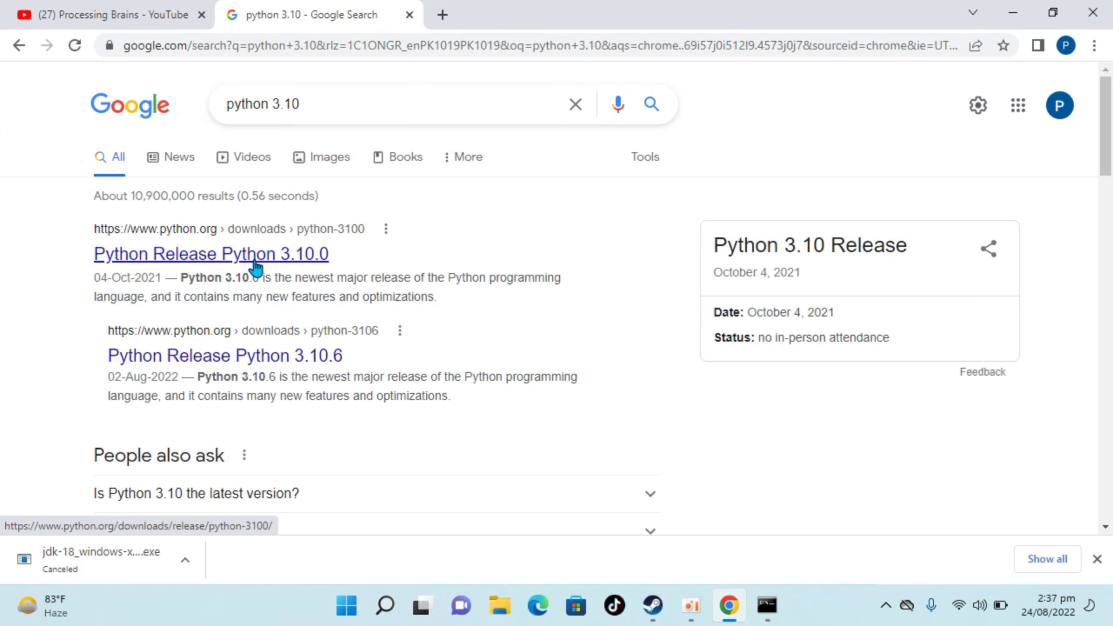
- Shorten the Google query to "python" and run the search again
left_click(338, 110)
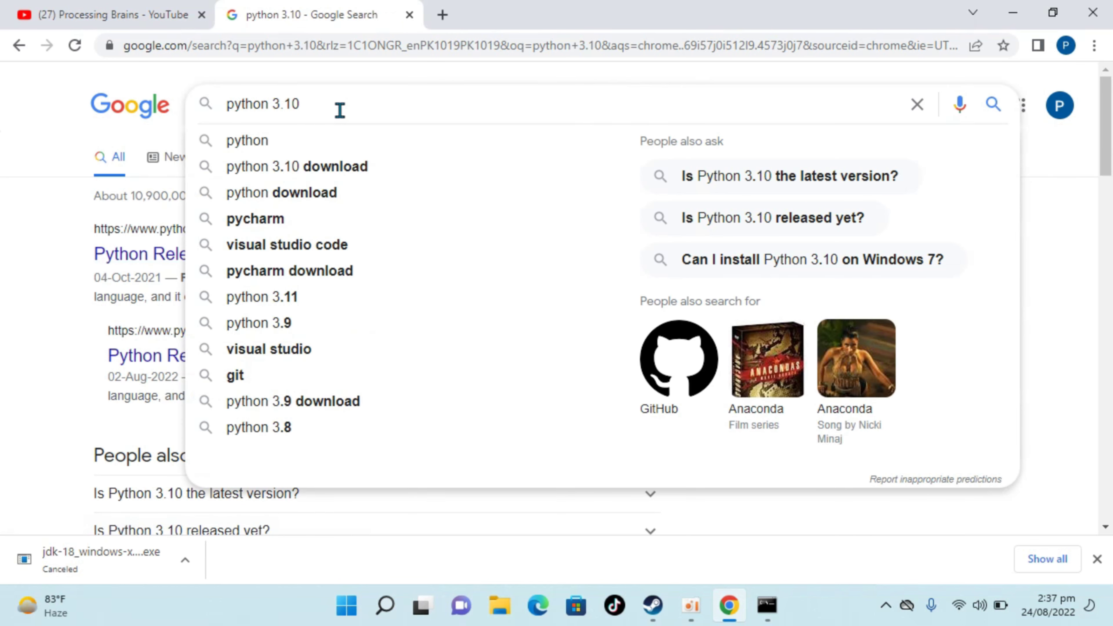
type(".5")
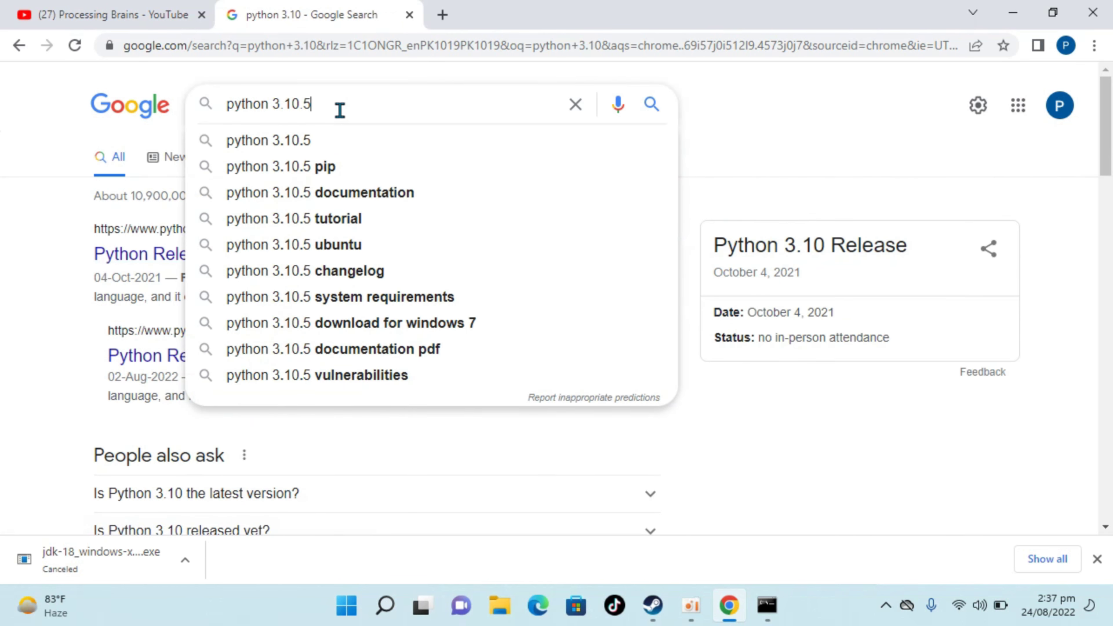
key("BackSpace")
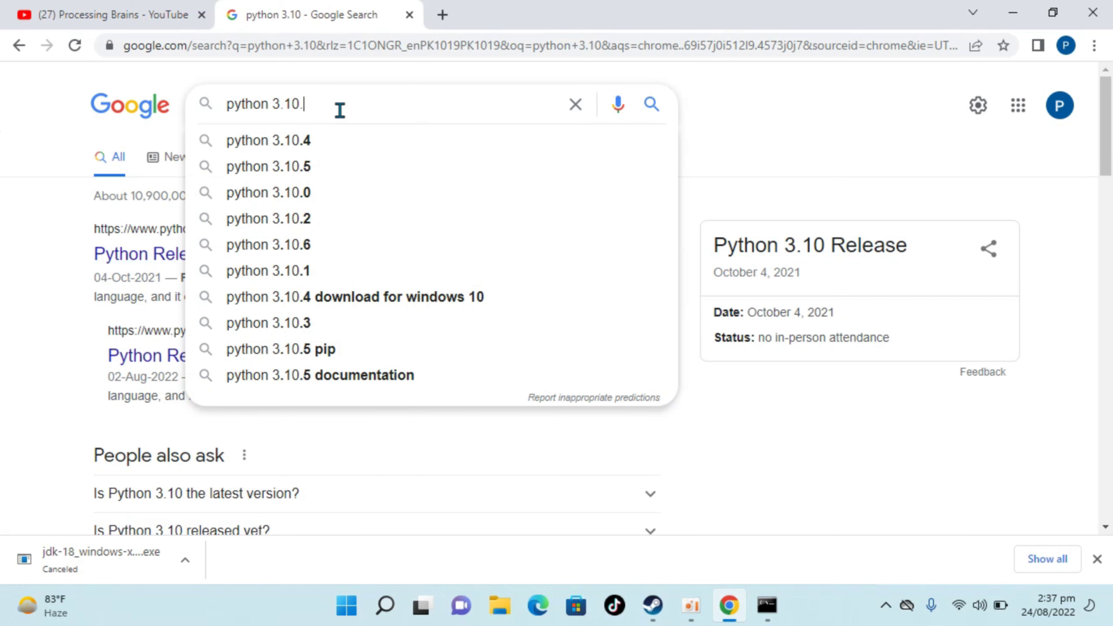
type("6")
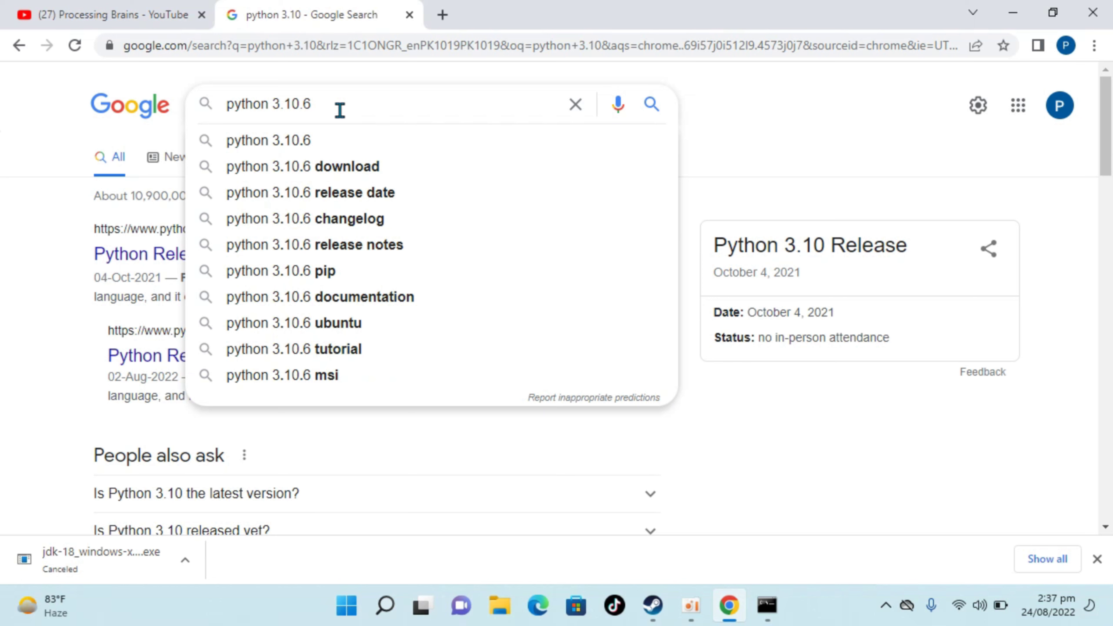
key("BackSpace")
key("BackSpace")
key("BackSpace")
key("BackSpace")
key("BackSpace")
key("BackSpace")
key("BackSpace")
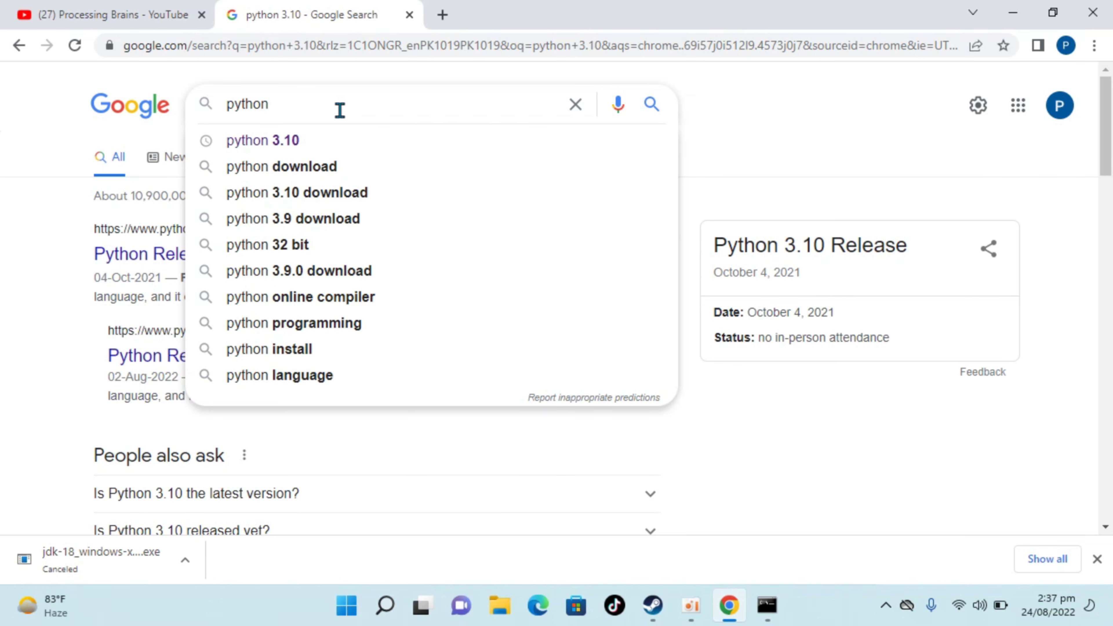
key("Return")
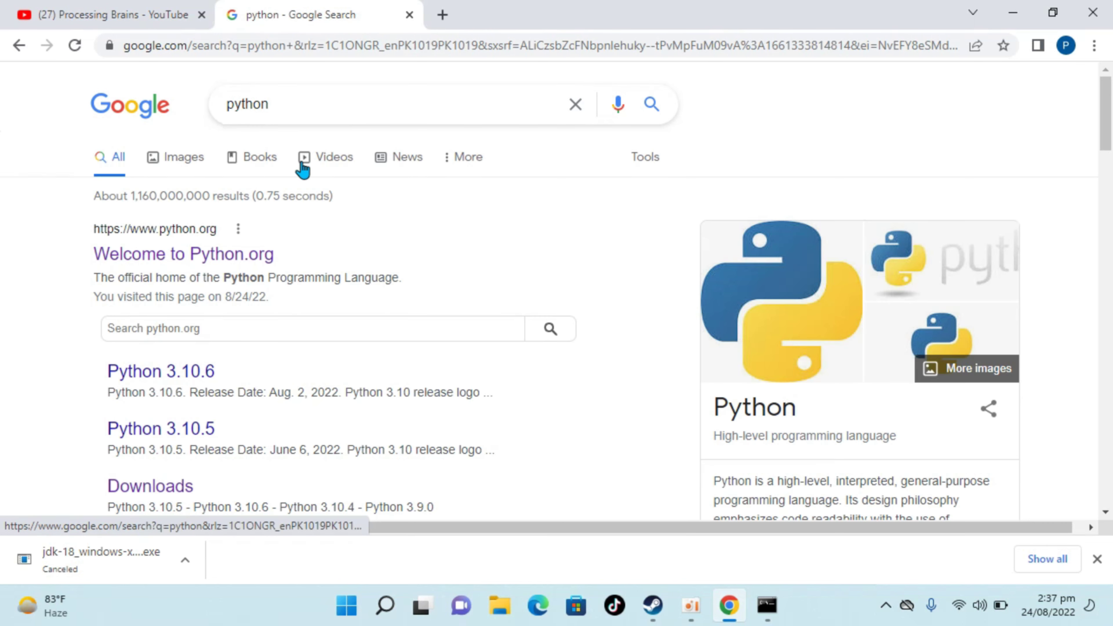
- Open the downloads page of the official Python.org site and download Python 3.10.6 for Windows
left_click(215, 249)
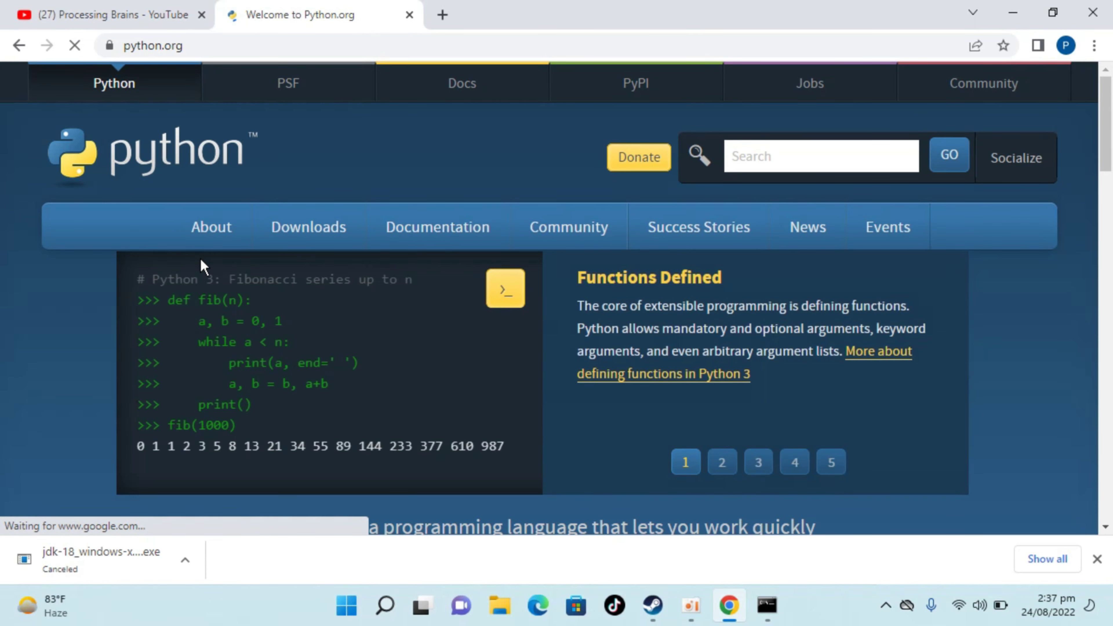
mouse_move(285, 238)
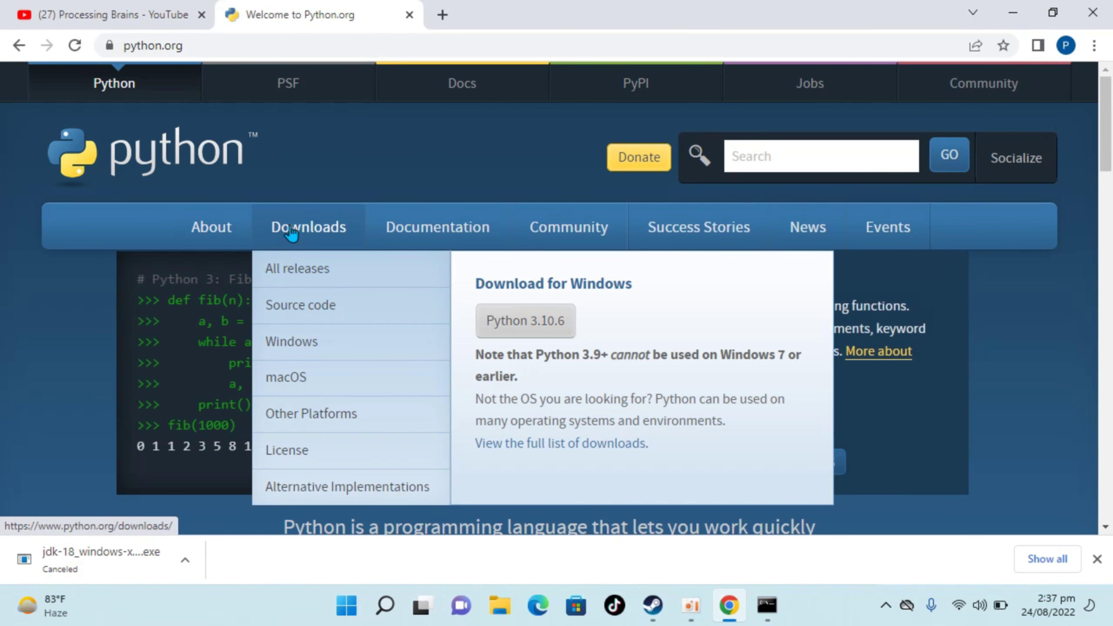
left_click(290, 231)
scroll(83, 342, "down", 2)
scroll(89, 329, "down", 2)
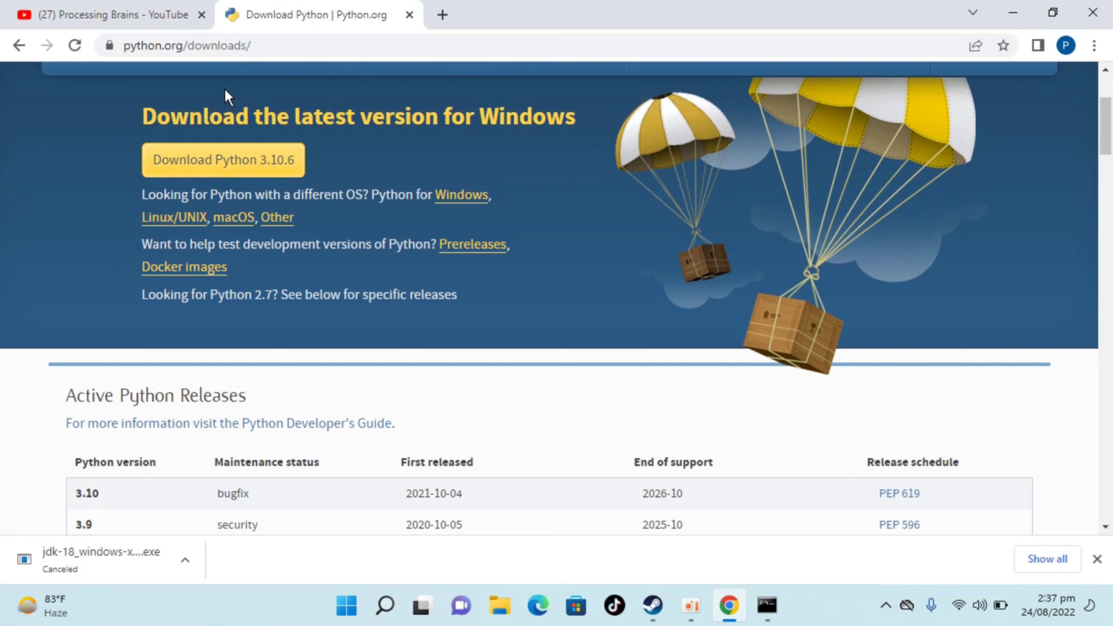
left_click(274, 171)
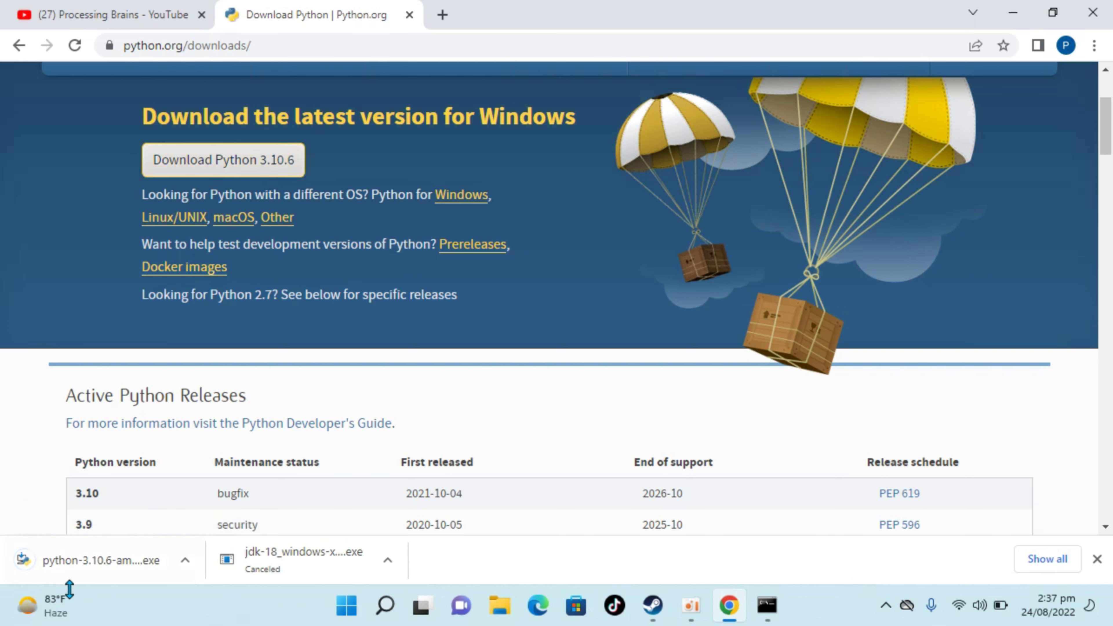
- Launch the downloaded Python 3.10.6 installer, enable adding Python 3.10 to PATH and choose the customized installation
left_click(71, 559)
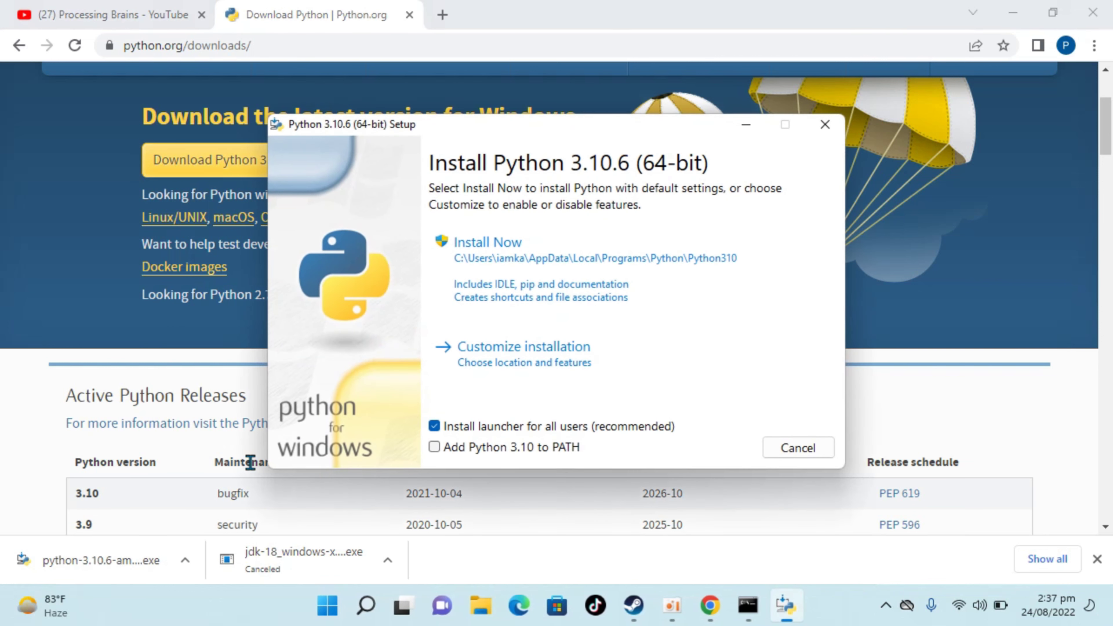
left_click(434, 448)
left_click(515, 375)
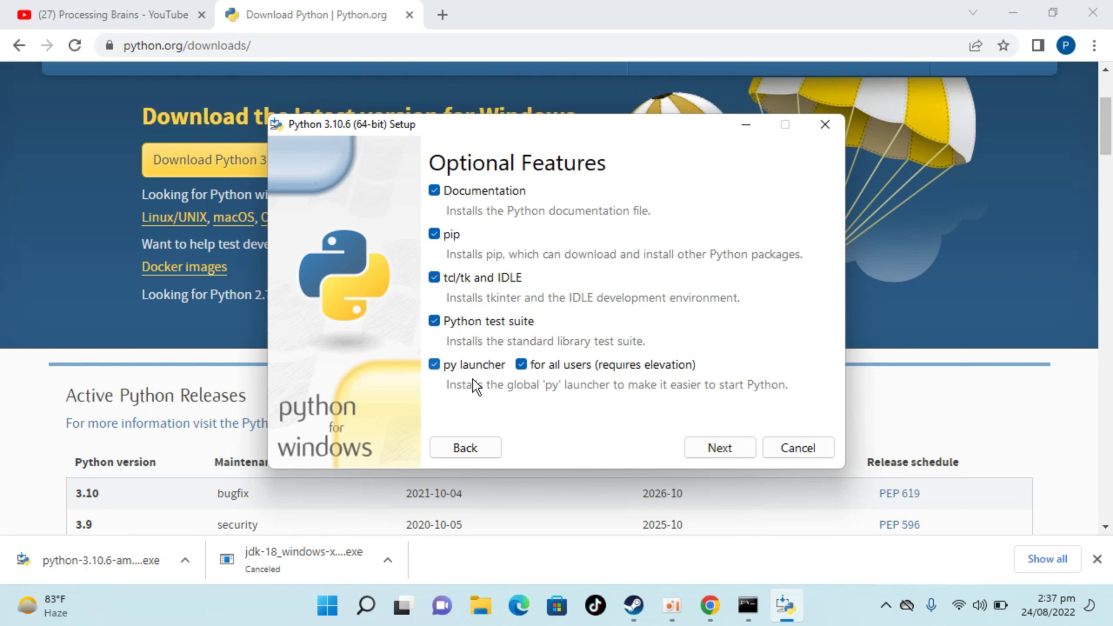
- Keep the default optional features, enable installation for all users, and install Python, closing the setup when it finishes
left_click(713, 447)
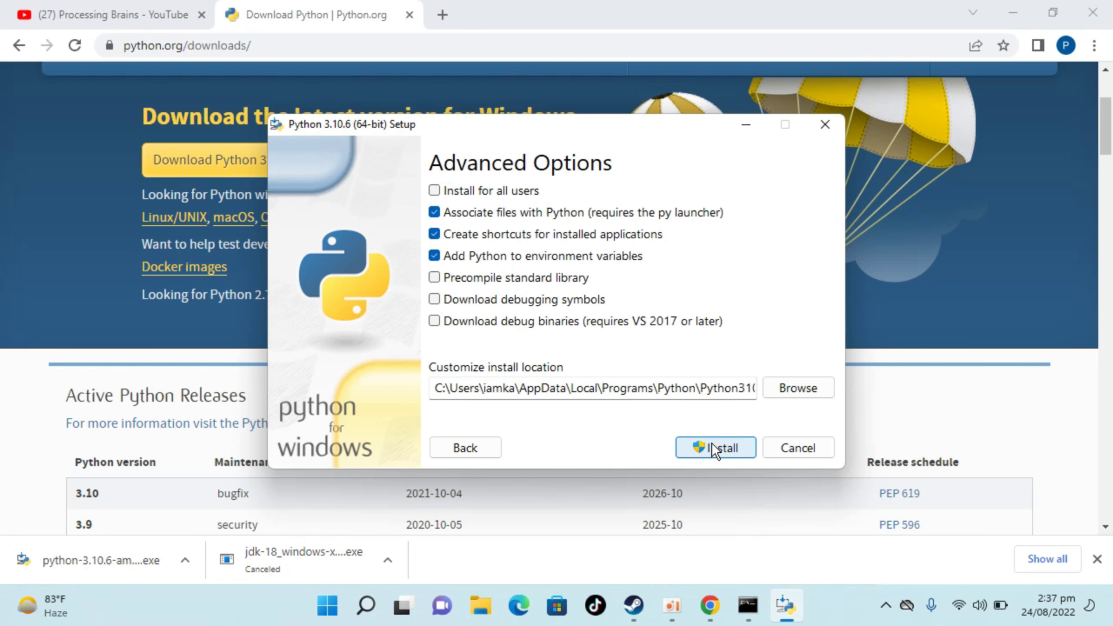
left_click(513, 193)
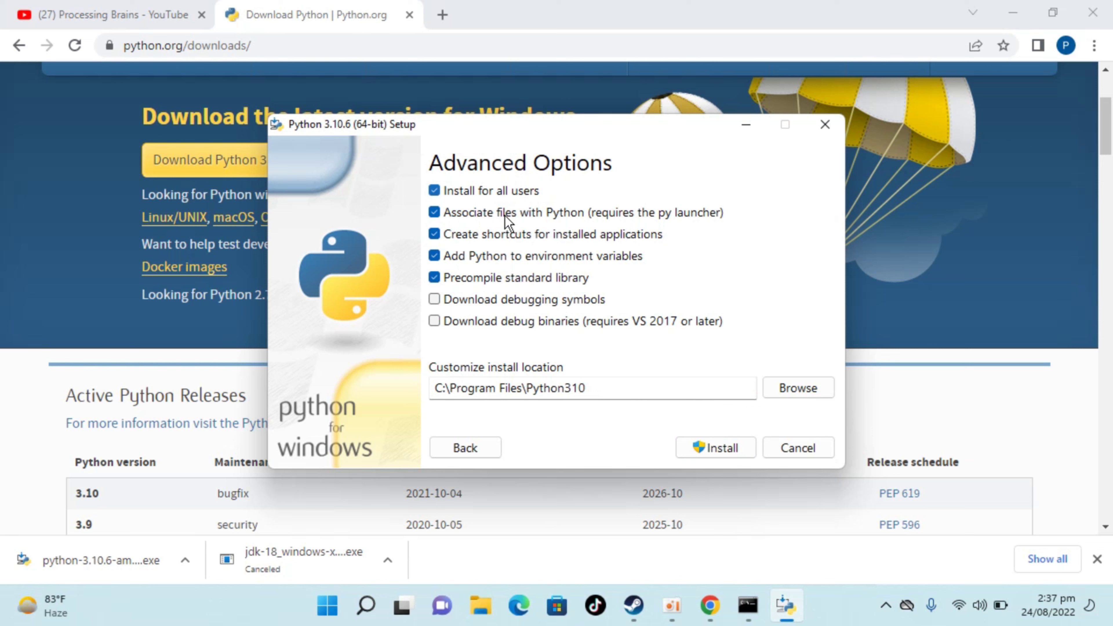
left_click(716, 447)
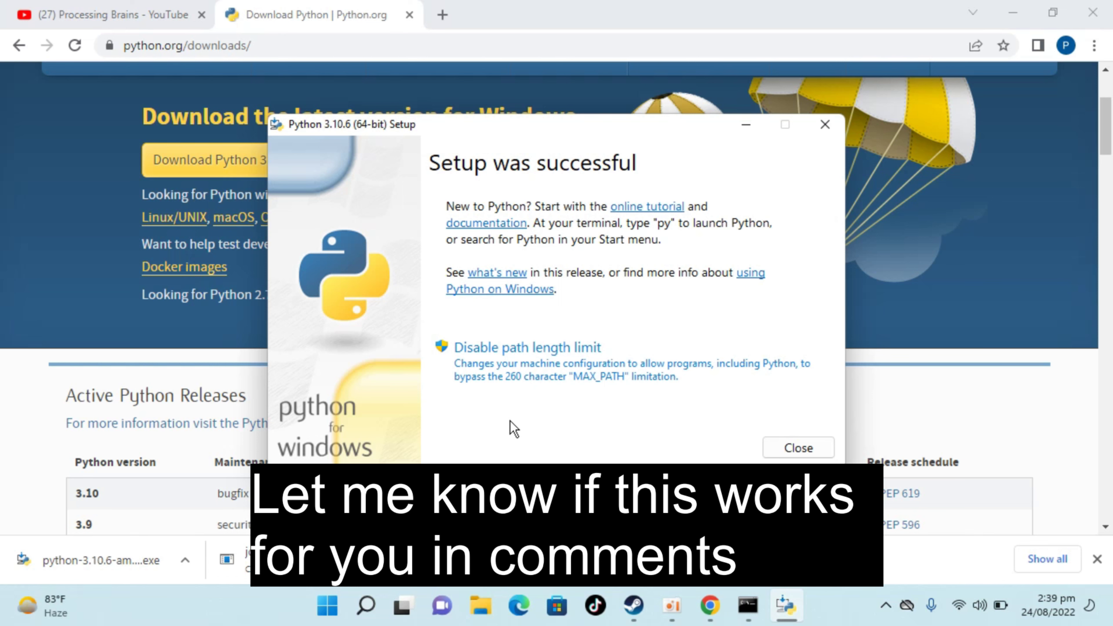
left_click(807, 452)
- Close the old Command Prompt window and open a fresh one
left_click(767, 604)
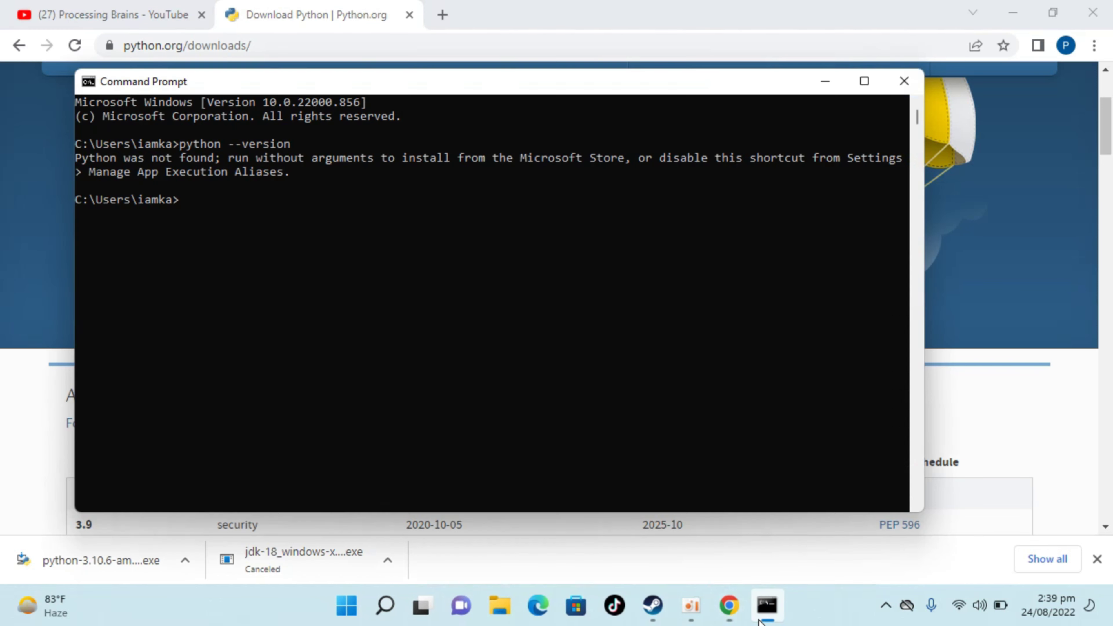
left_click(904, 81)
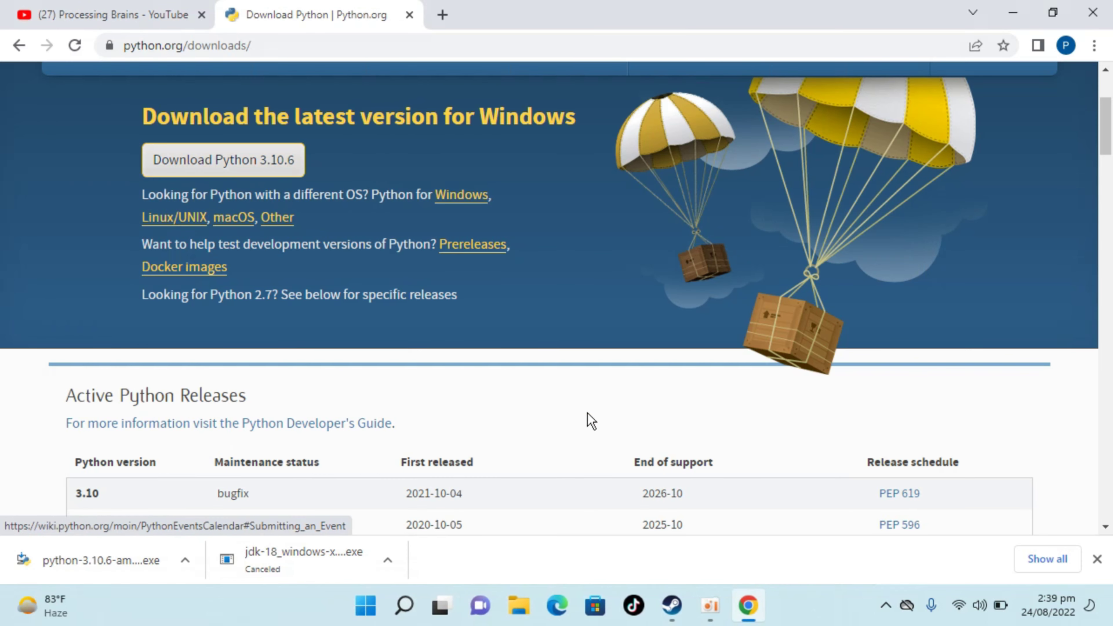
left_click(404, 605)
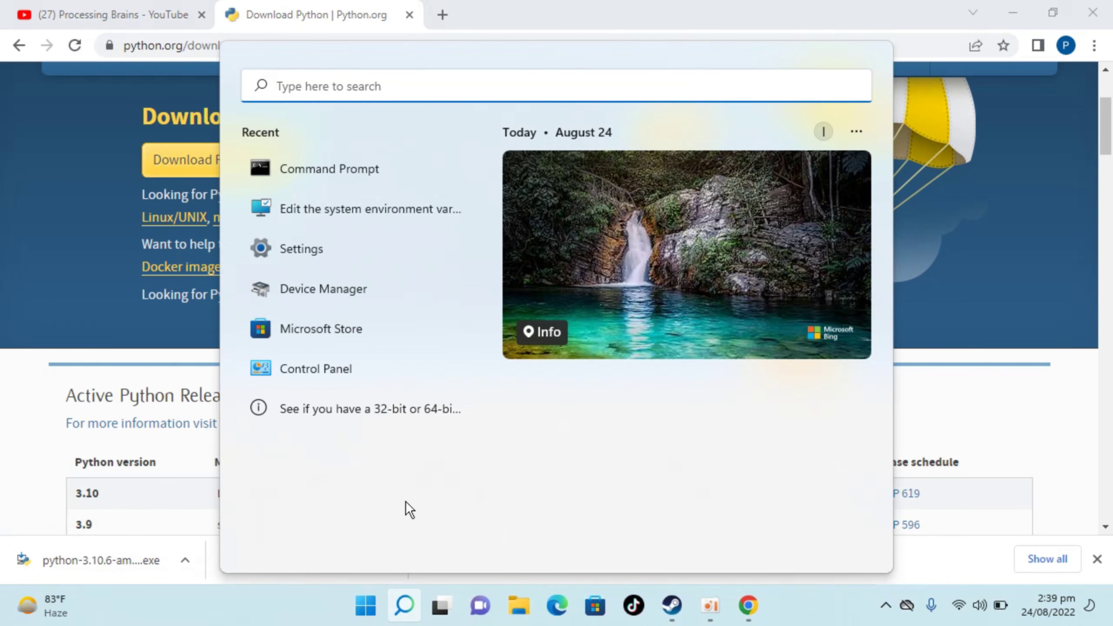
type("comm")
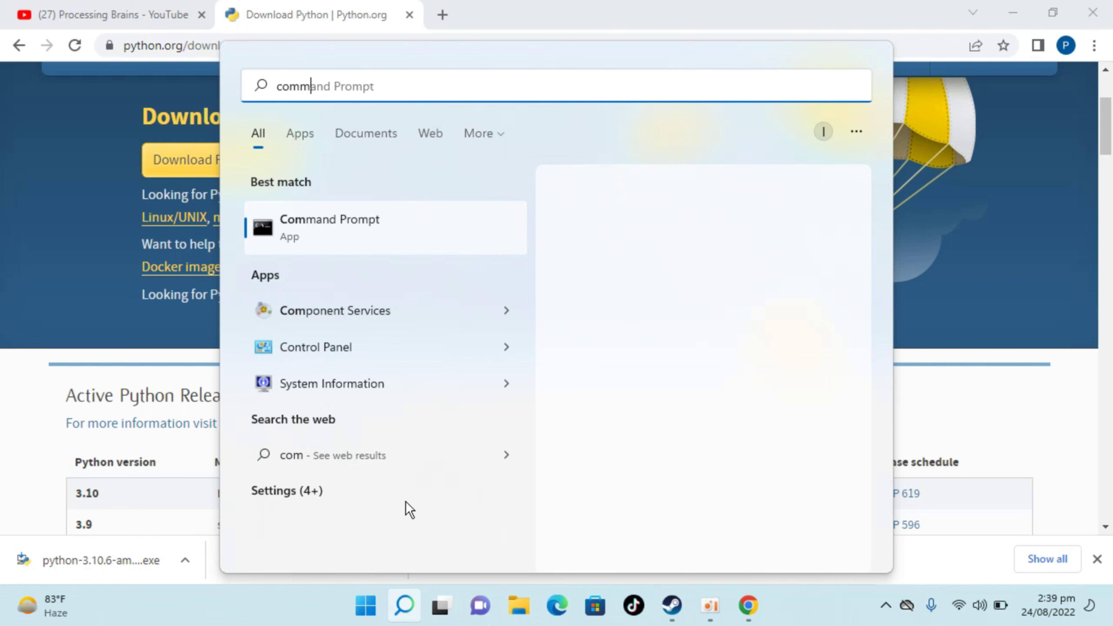
left_click(338, 231)
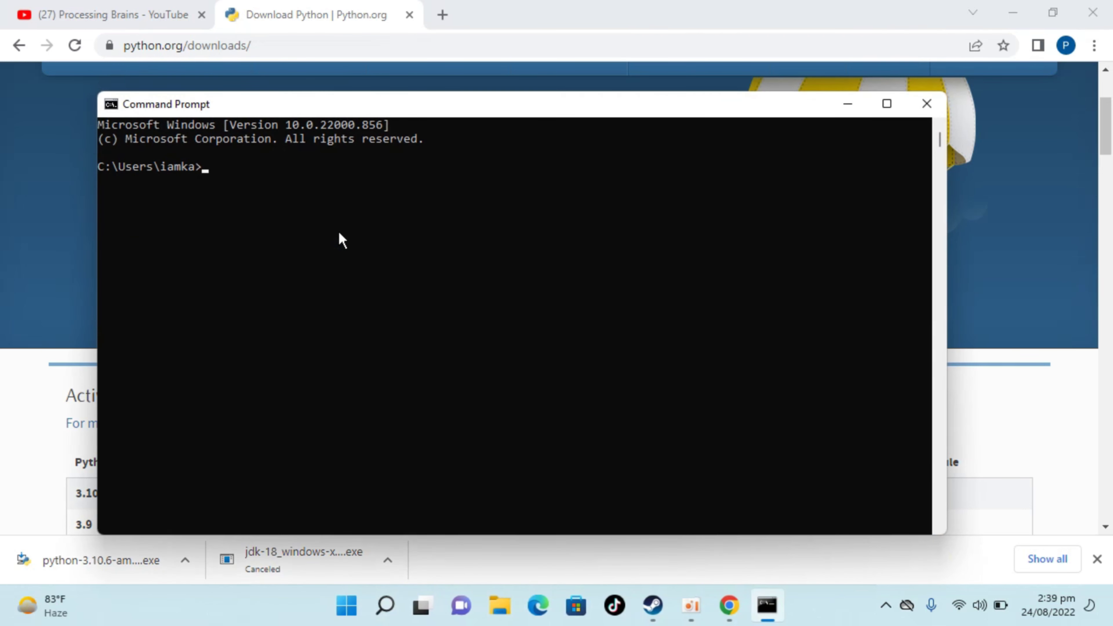
- Verify the installed Python version by running python --version in the new Command Prompt window
type("python --ver")
type("n")
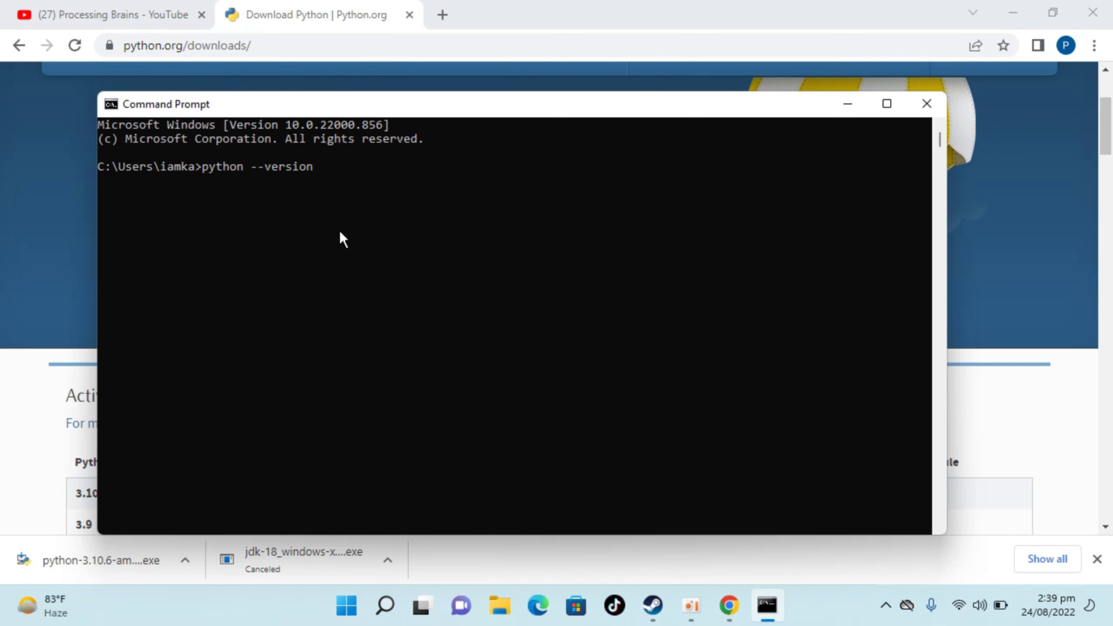
key("Return")
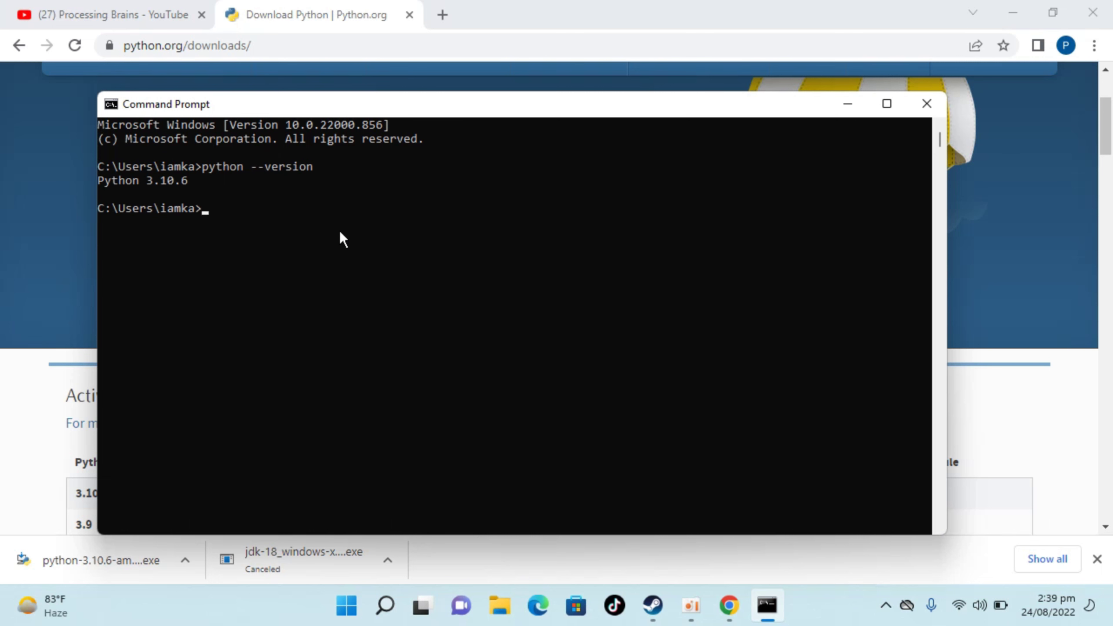